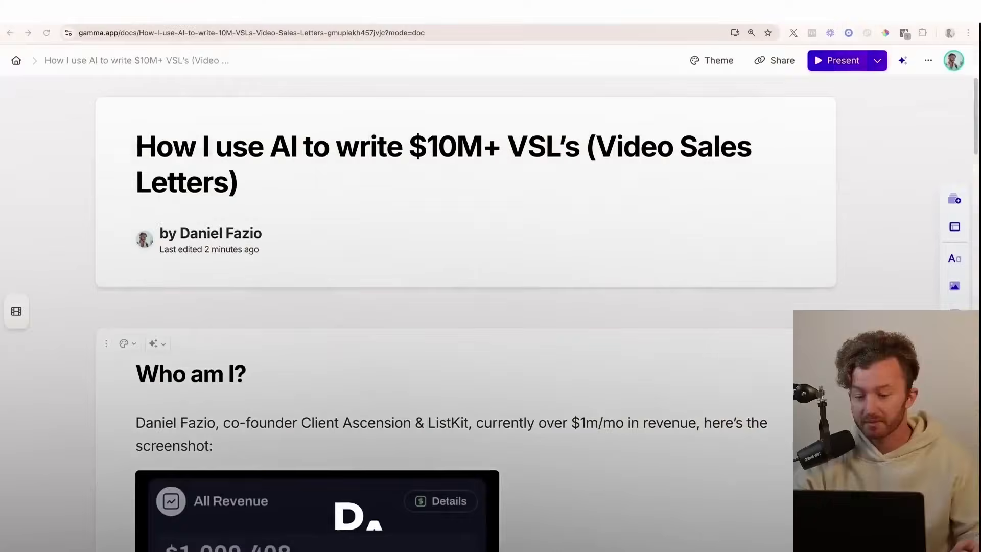
Scroll past the title card and revenue screenshot to the 'Before we get into the video' paragraph
scroll(772, 528, "down", 4)
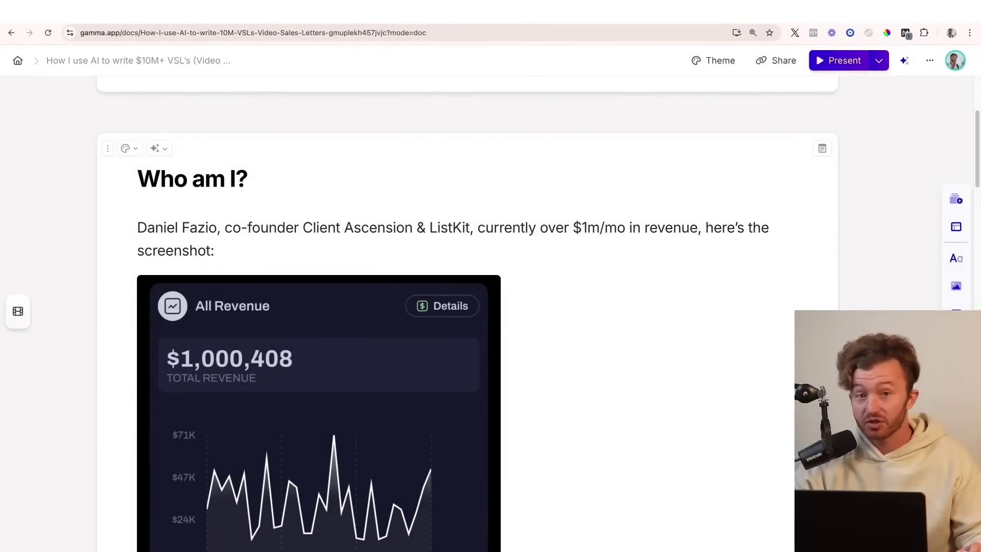
scroll(468, 307, "down", 3)
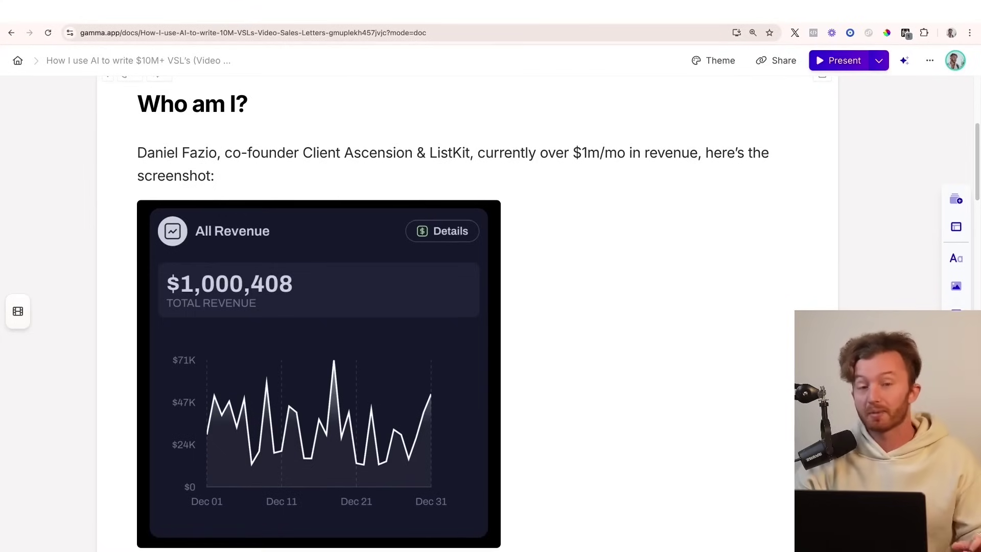
scroll(467, 307, "up", 10)
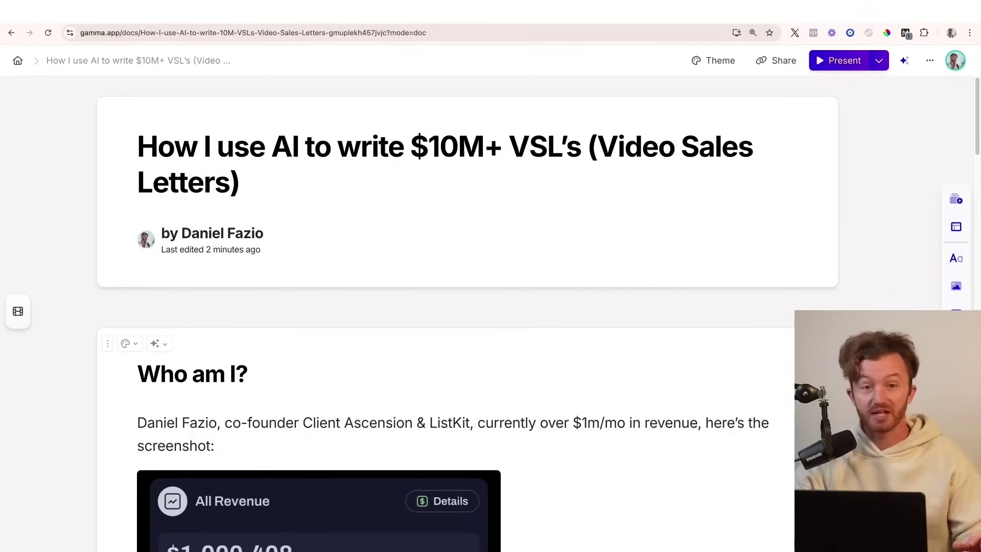
scroll(443, 389, "down", 8)
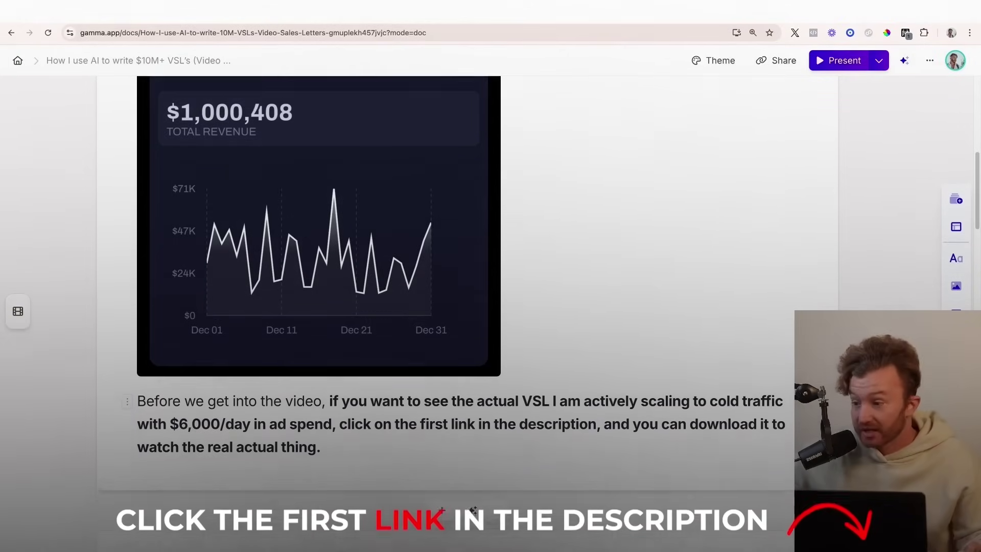
scroll(617, 416, "down", 2)
Read through 'B2B vs. B2C' and Step 1 down to 'Step 2: Upload these calls to a Claude Project'
scroll(617, 415, "down", 3)
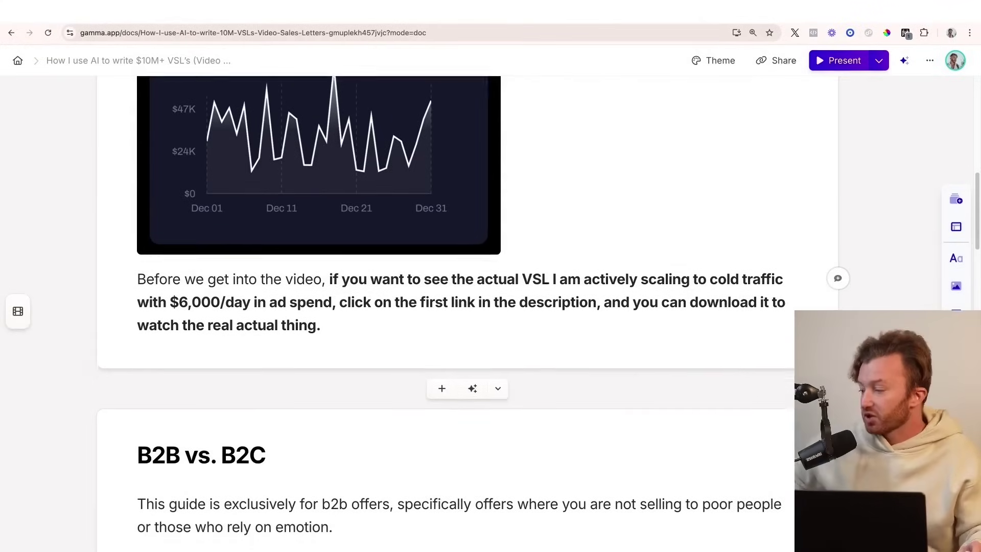
scroll(616, 416, "down", 1)
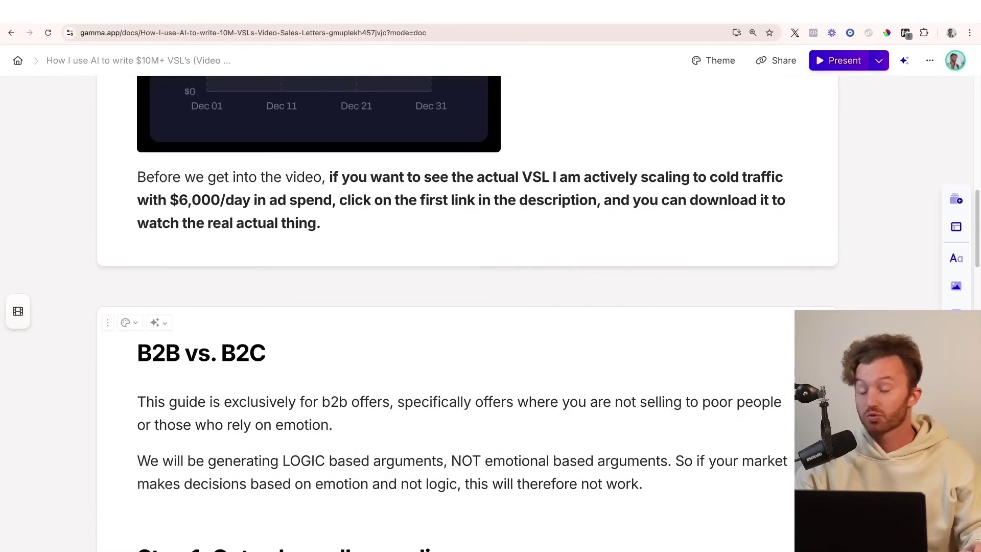
scroll(468, 306, "down", 1)
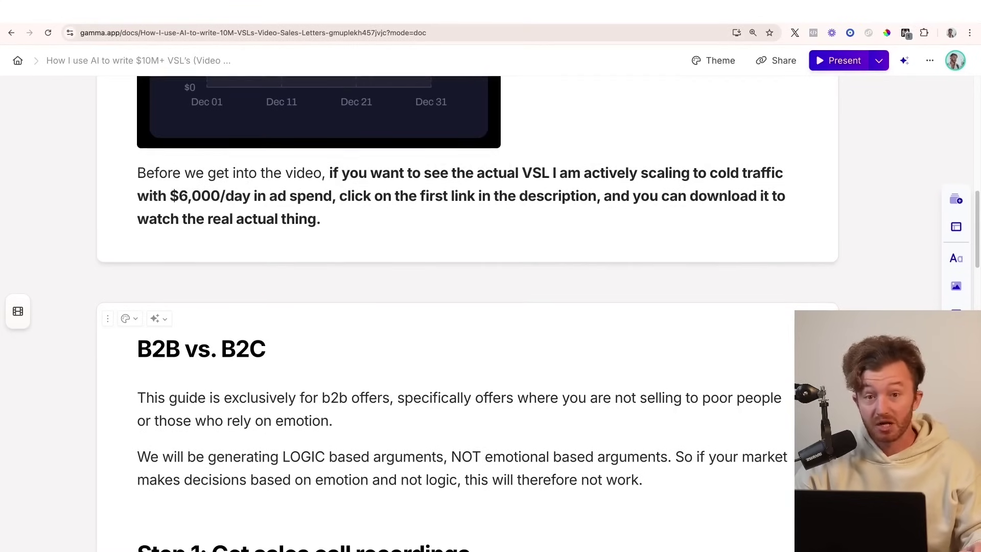
scroll(467, 306, "down", 5)
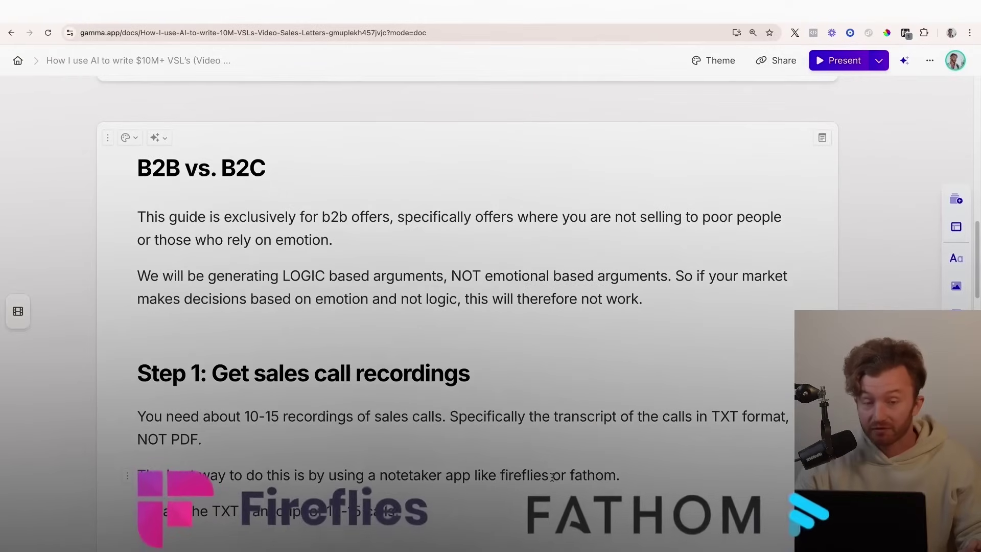
scroll(553, 475, "down", 1)
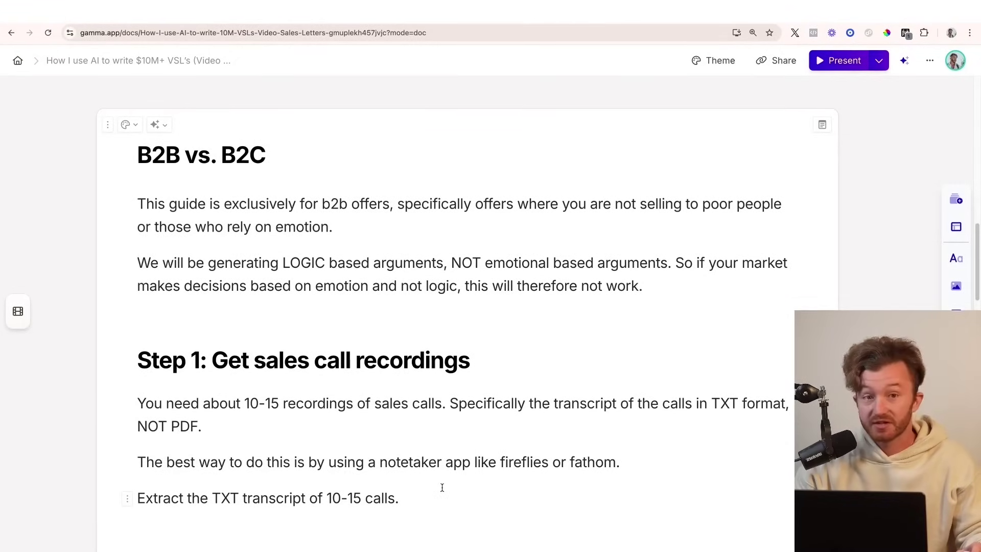
scroll(442, 479, "down", 4)
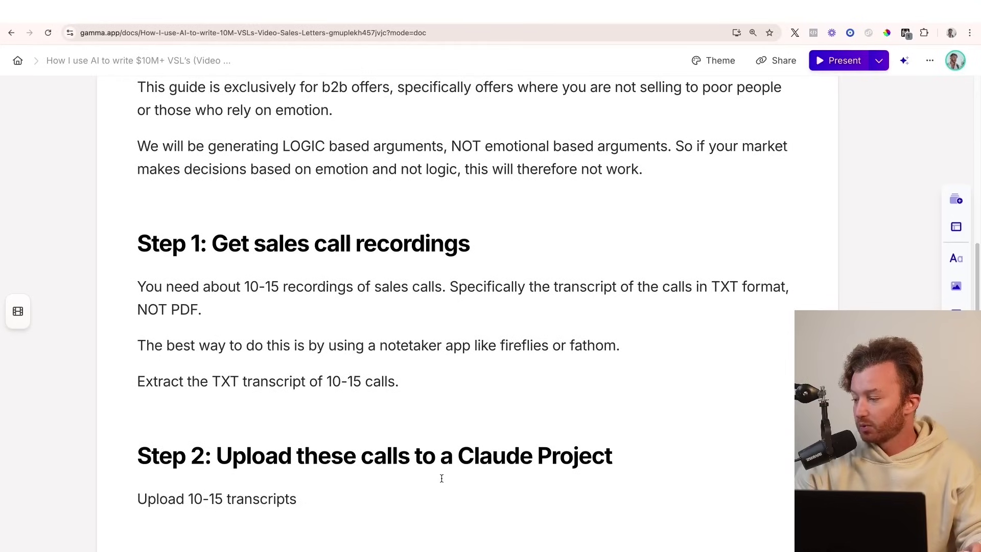
scroll(442, 478, "down", 1)
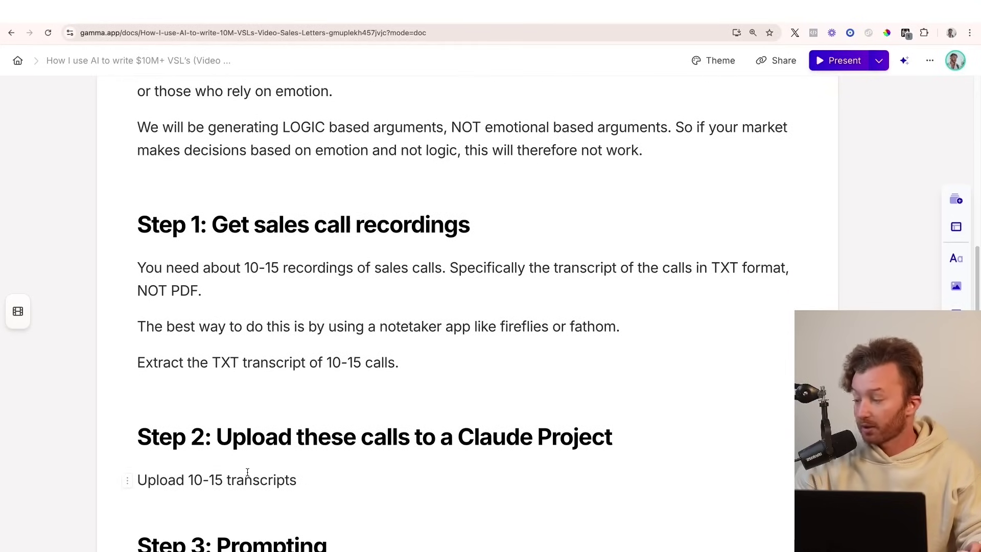
Switch to Claude and open the 'Unlimited B2B Data | Data Streams | Intent Data' project from Projects
key("ctrl+Right")
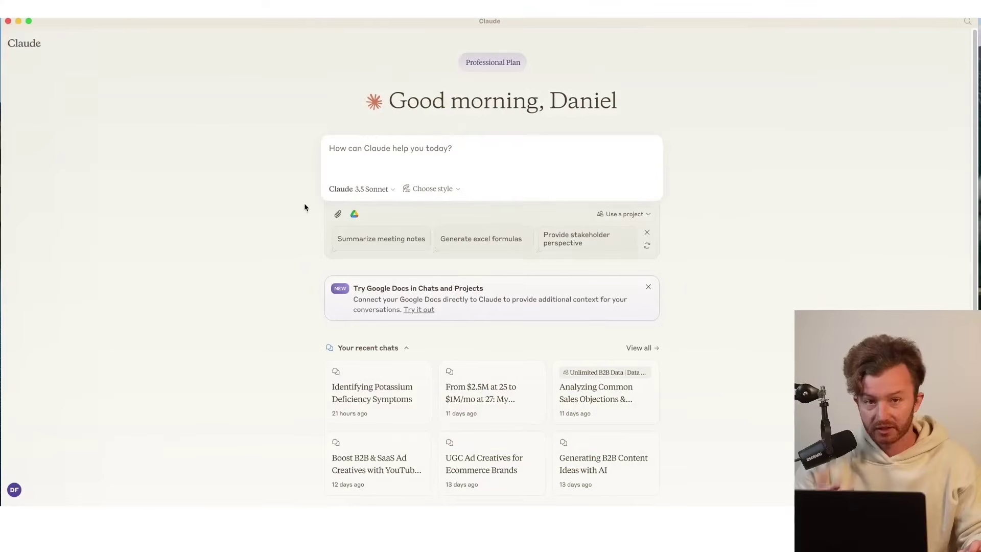
left_click(37, 80)
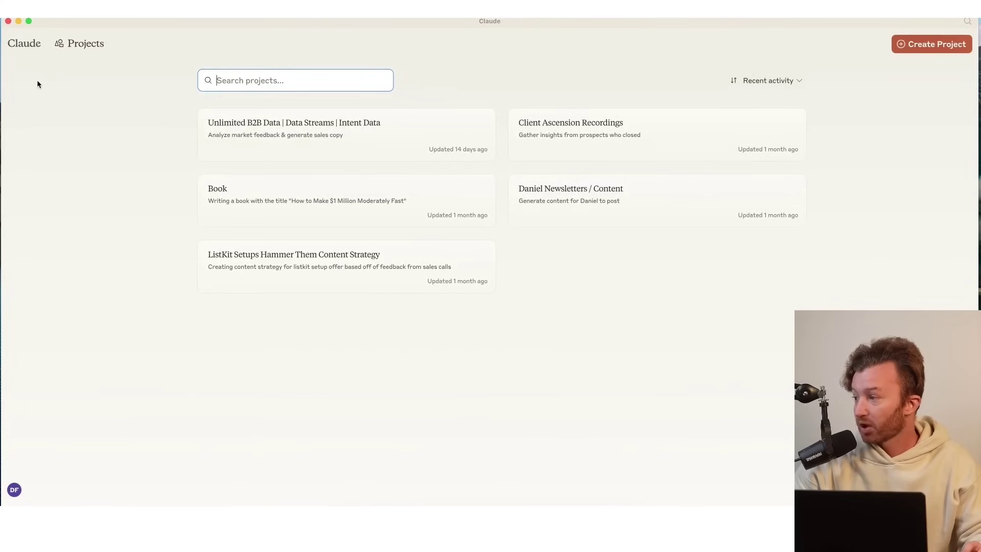
left_click(320, 140)
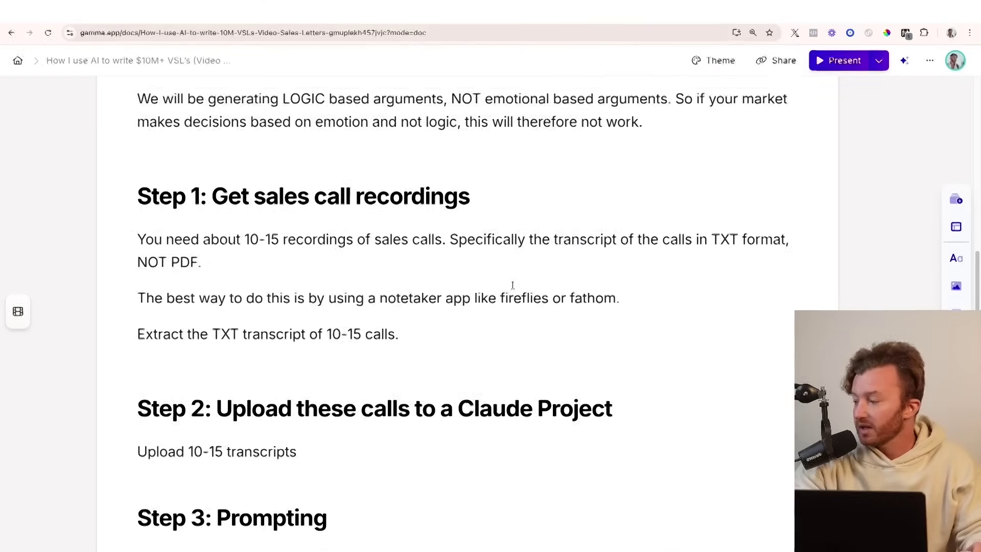
Scroll down to 'Step 3: Prompting' with the green prompt box and italic example prompt
scroll(349, 377, "down", 4)
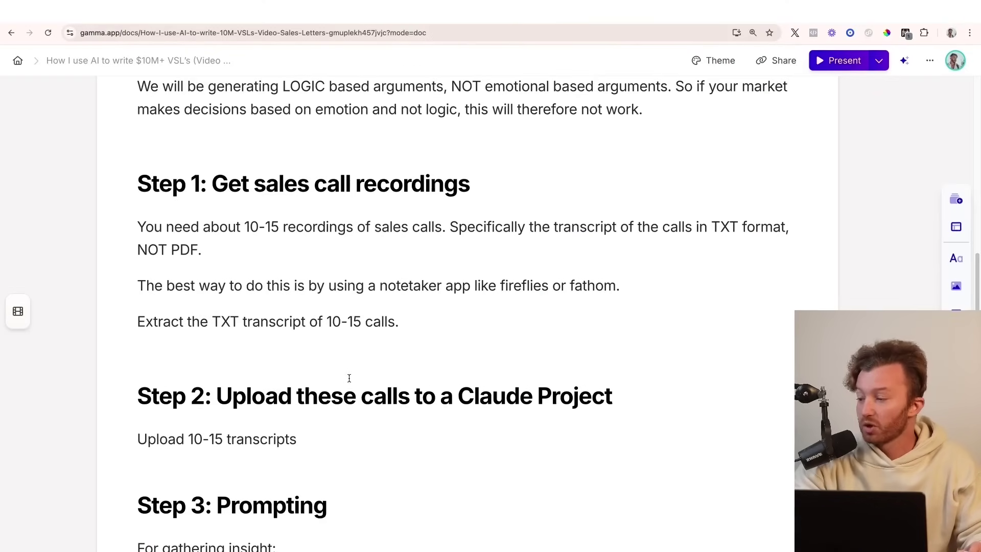
scroll(350, 377, "down", 4)
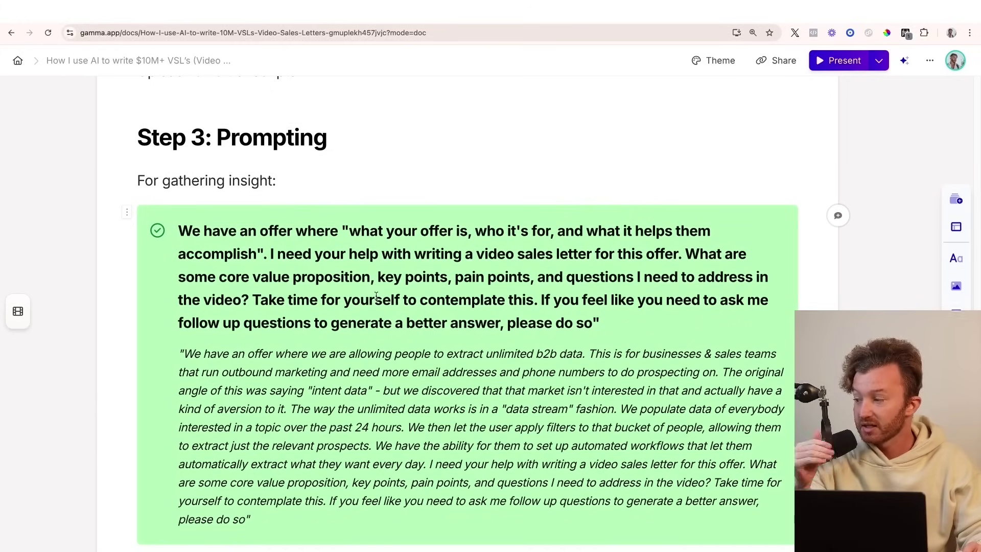
scroll(454, 299, "down", 1)
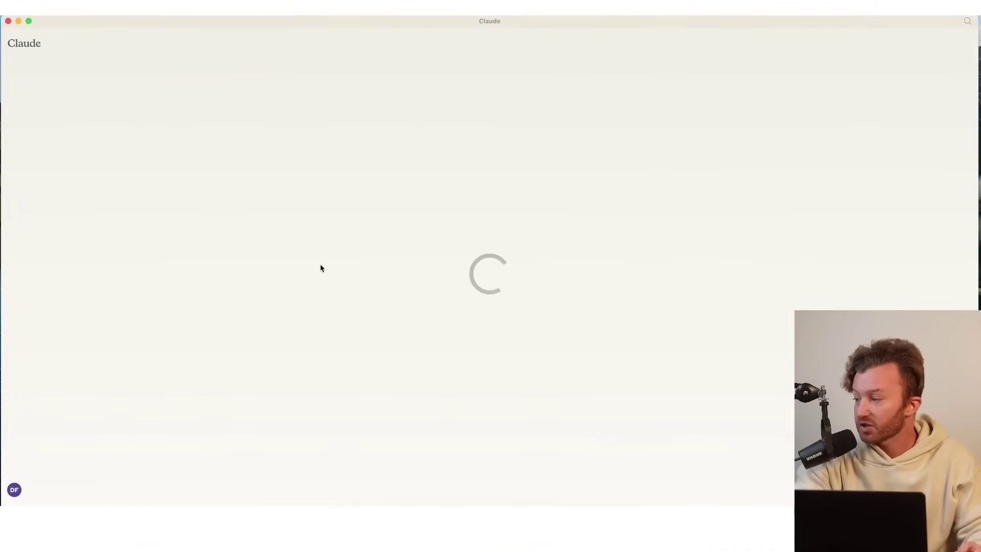
Highlight the opening prompt of the outbound prospecting chat
scroll(464, 295, "up", 10)
triple_click(521, 206)
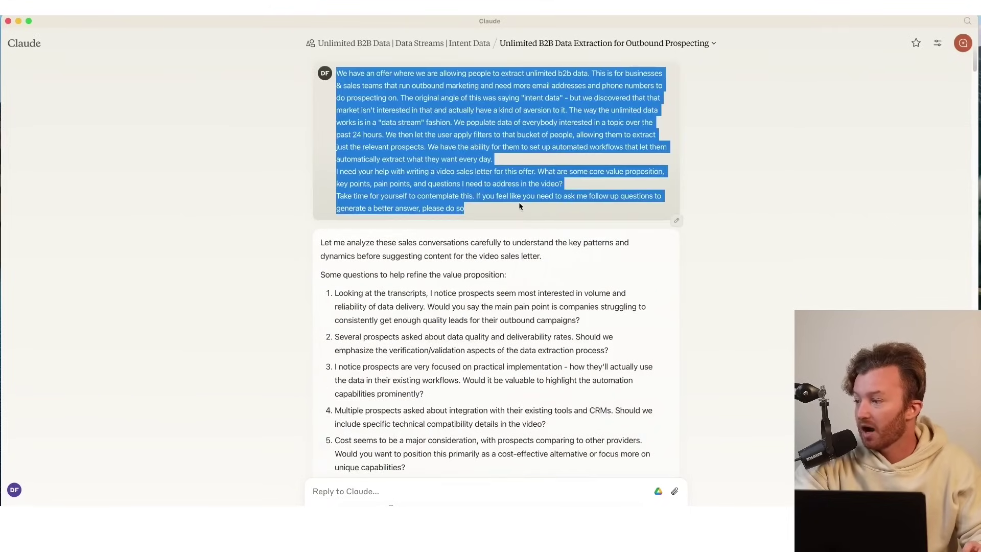
left_click(520, 206)
Highlight Claude's five follow-up questions, then return to the Unlimited B2B Data project page
scroll(354, 274, "down", 3)
triple_click(355, 270)
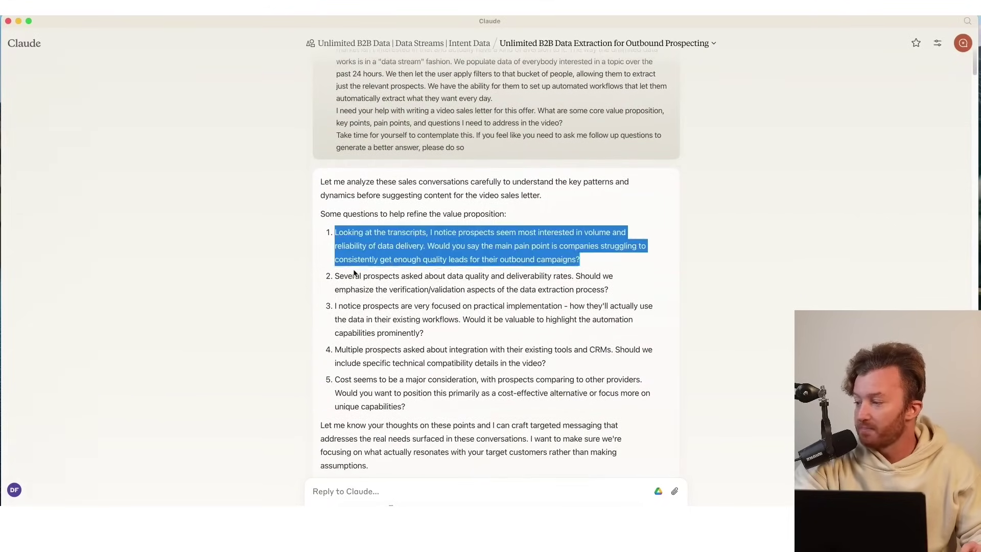
left_click_drag(354, 274, 432, 403)
left_click(432, 402)
scroll(410, 329, "down", 6)
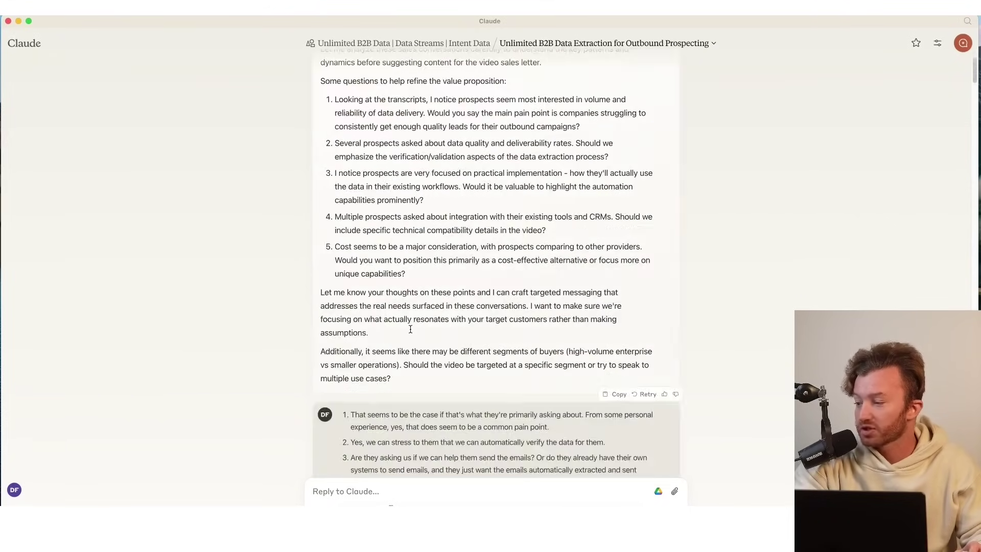
scroll(411, 329, "up", 3)
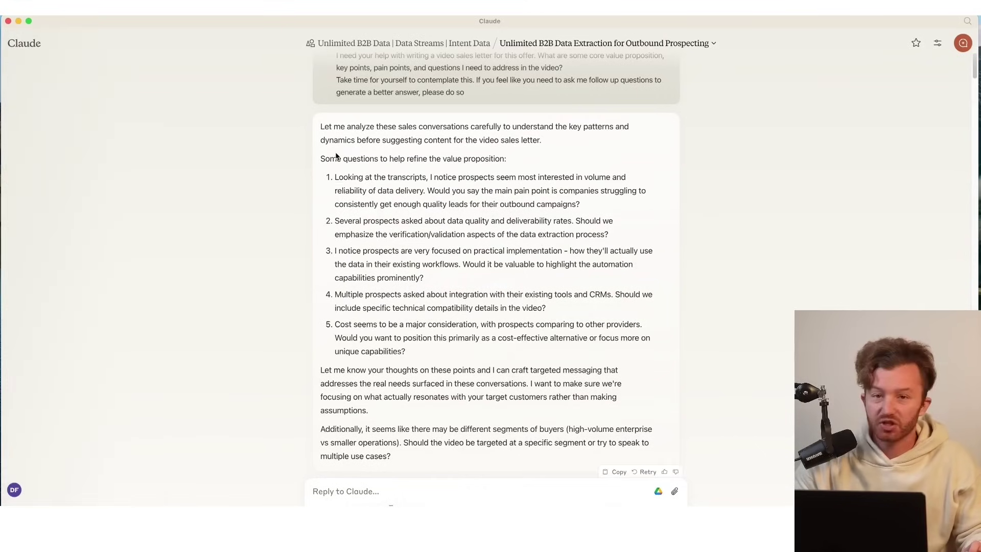
left_click(463, 43)
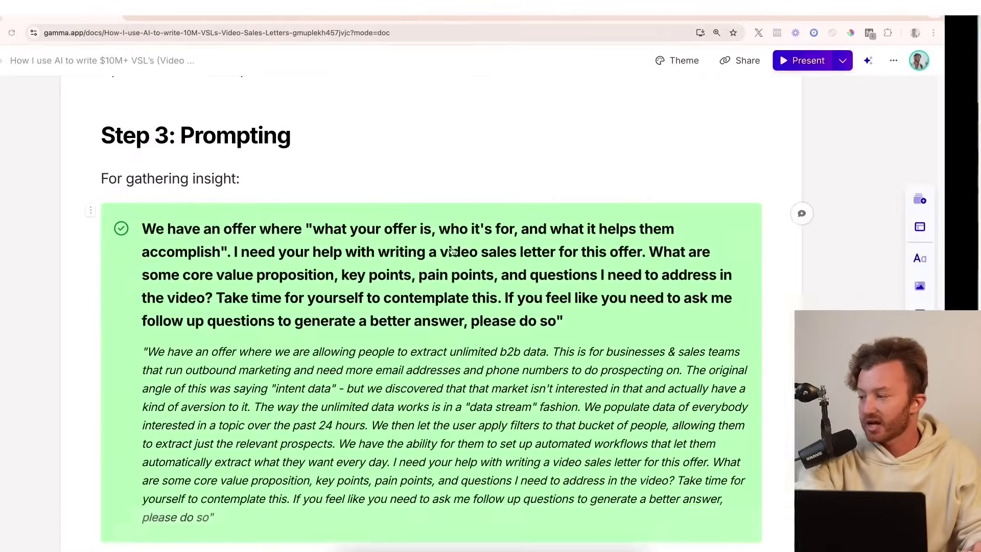
Scroll to the 'For getting the sections of the VSL' prompt card on objections by frequency
scroll(435, 284, "down", 10)
scroll(429, 295, "up", 2)
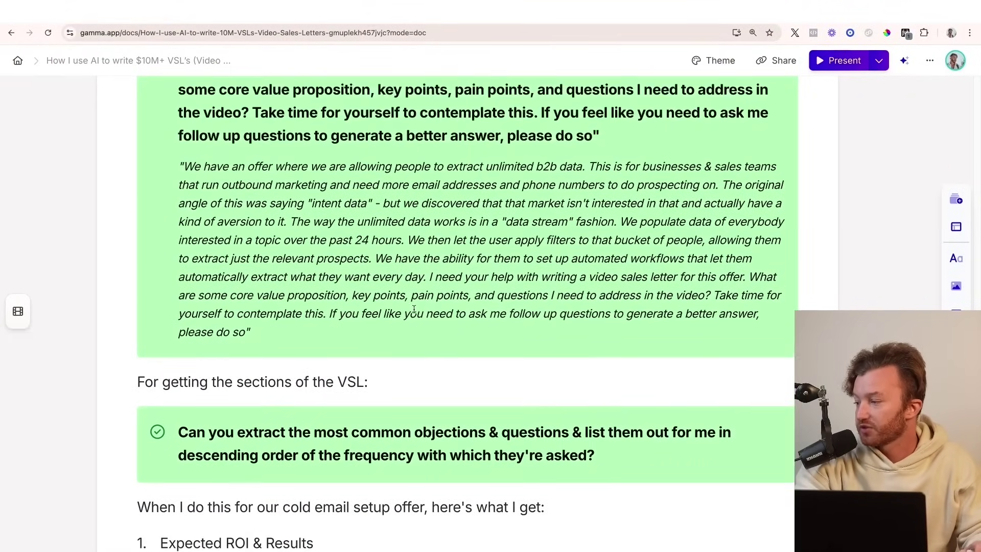
scroll(403, 315, "down", 3)
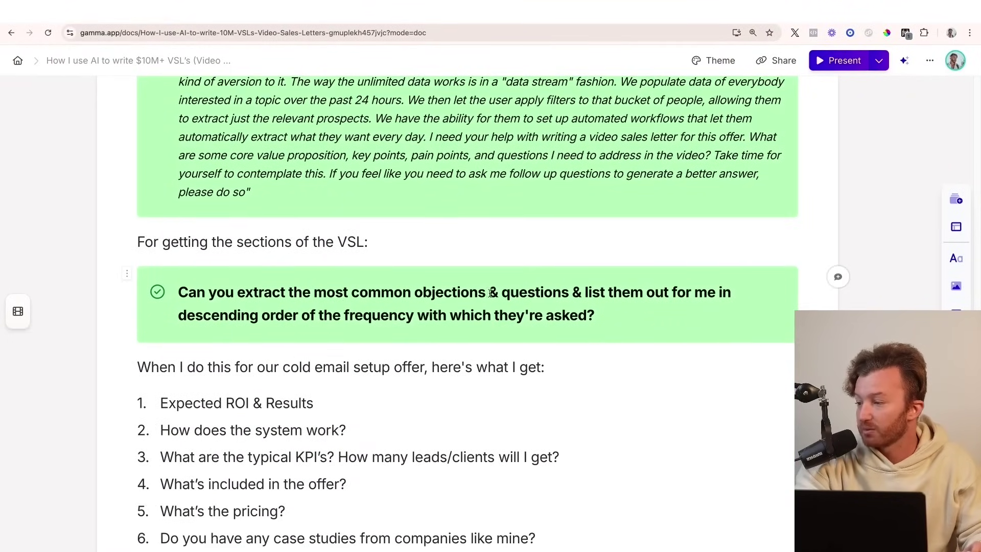
scroll(486, 291, "down", 1)
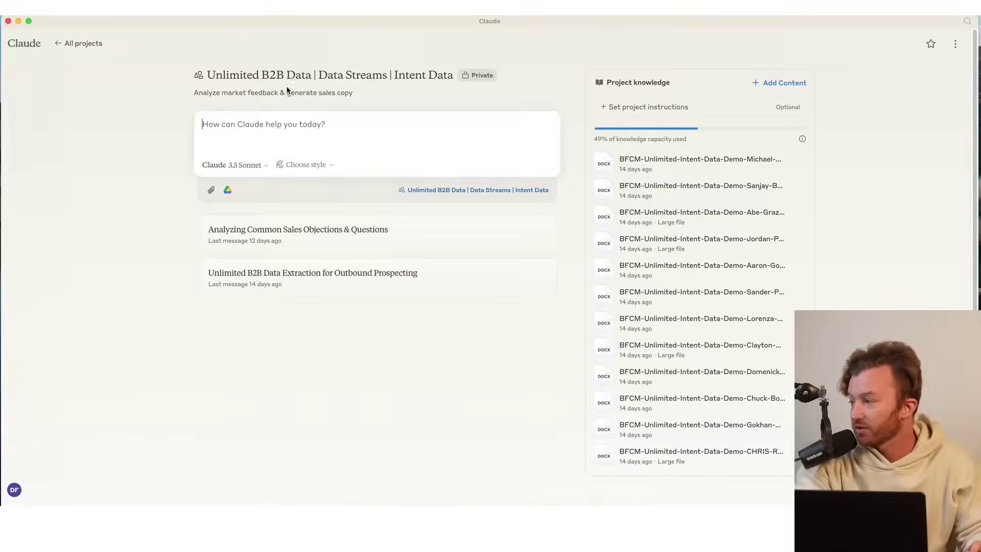
Open the 'Analyzing Common Sales Objections & Questions' chat and highlight its objections-extraction prompt
left_click(326, 230)
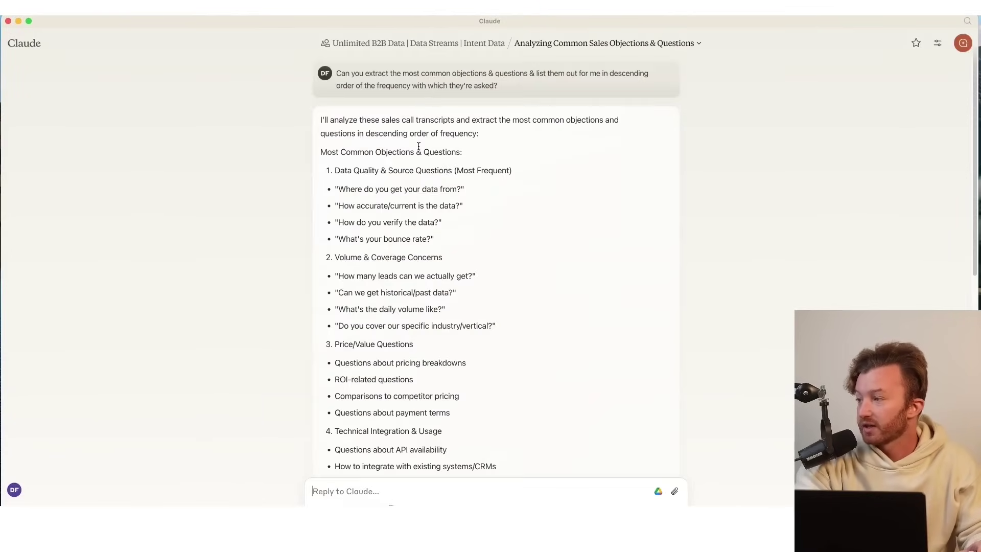
triple_click(436, 83)
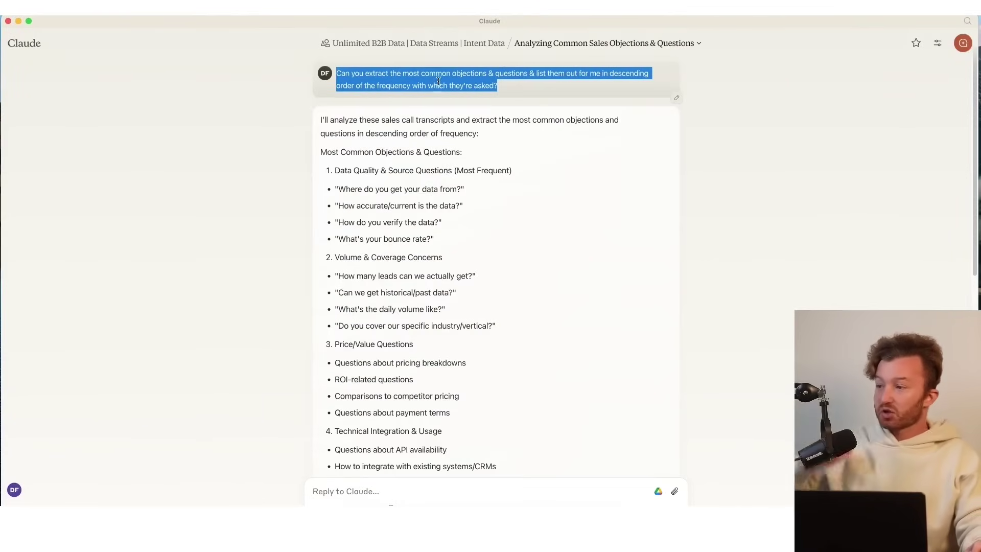
left_click(439, 80)
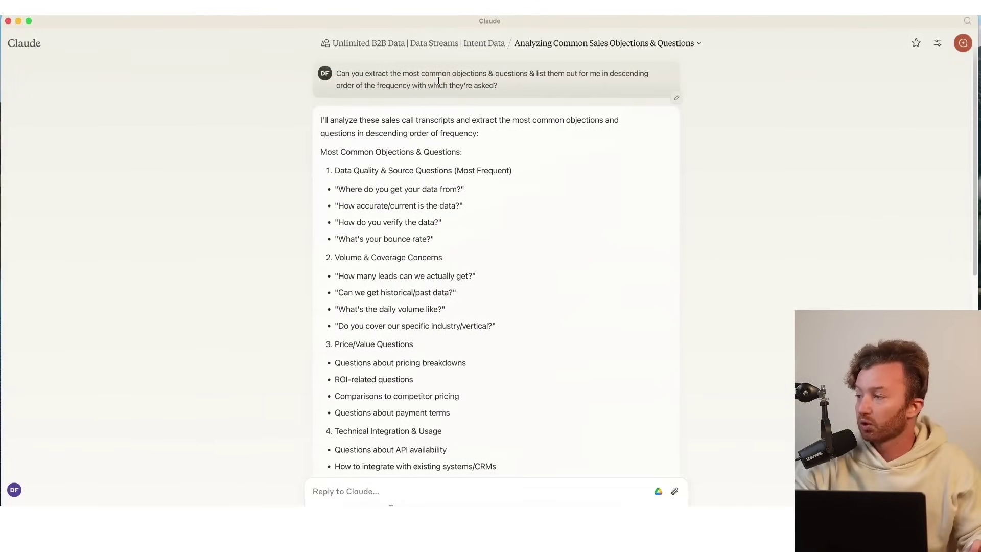
double_click(439, 82)
triple_click(439, 80)
left_click(412, 118)
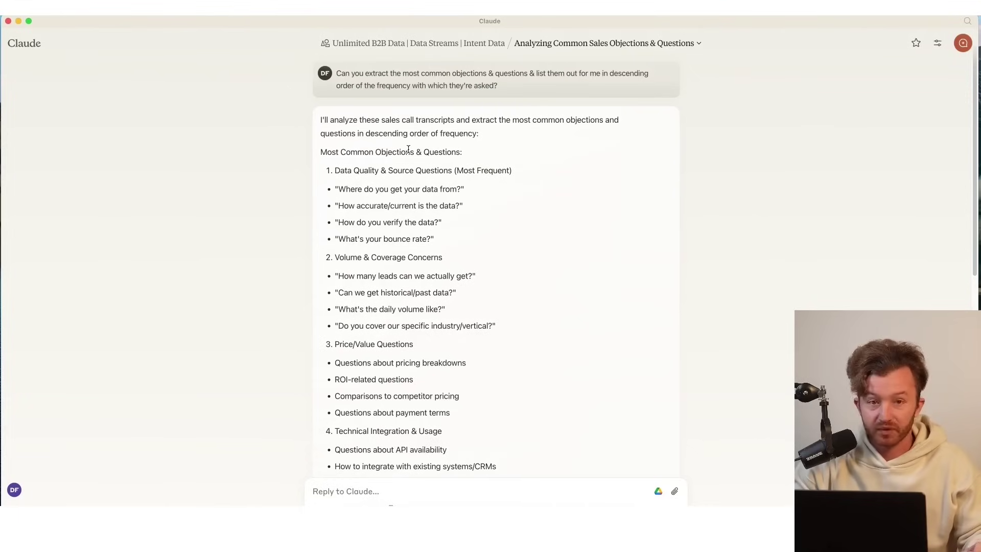
Highlight the Data Quality & Source Questions heading and its question about where data comes from
triple_click(360, 171)
triple_click(358, 171)
left_click(382, 170)
scroll(382, 170, "down", 1)
triple_click(442, 169)
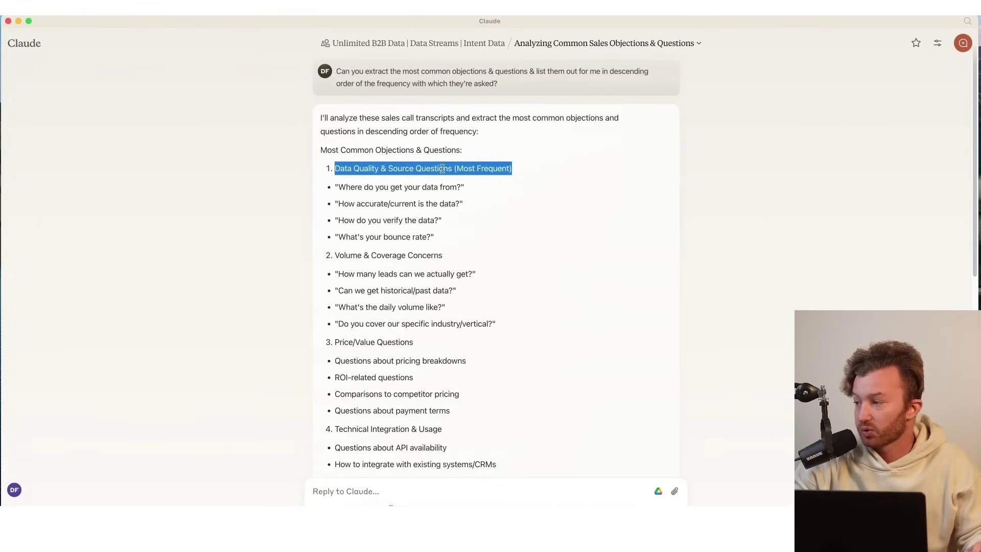
left_click(404, 186)
double_click(382, 187)
triple_click(382, 187)
left_click(375, 187)
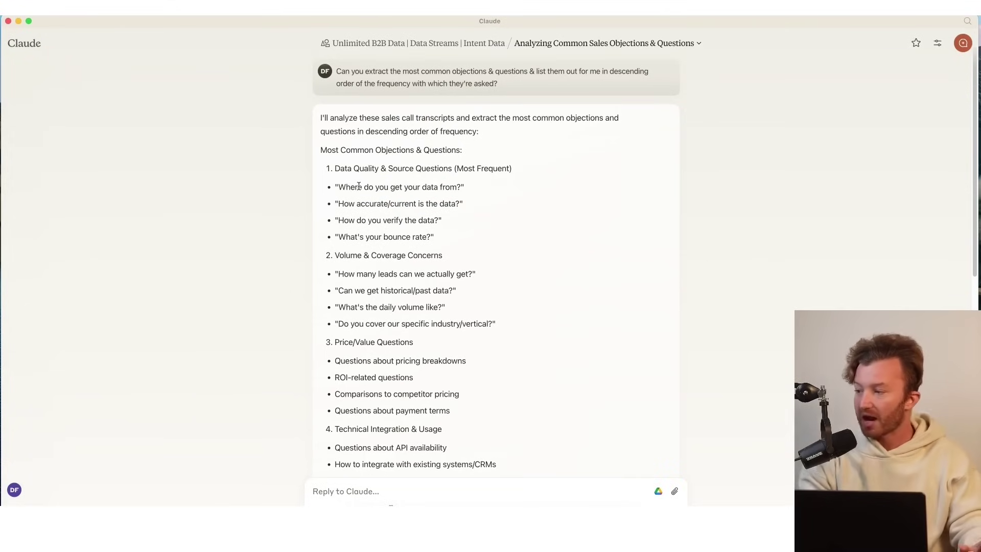
Highlight the Coverage category and the Price/Value Questions category
scroll(363, 215, "down", 1)
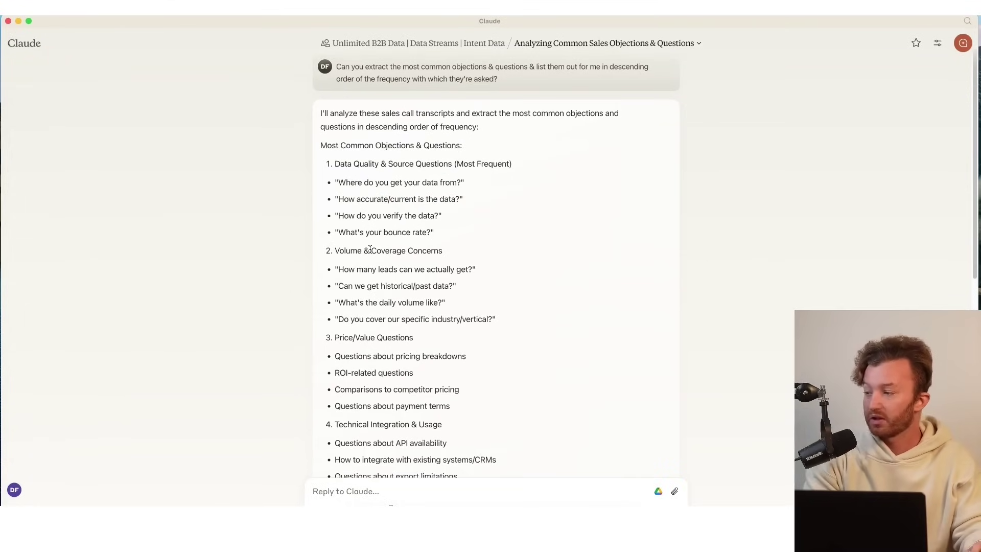
double_click(388, 250)
left_click(264, 268)
scroll(265, 263, "down", 1)
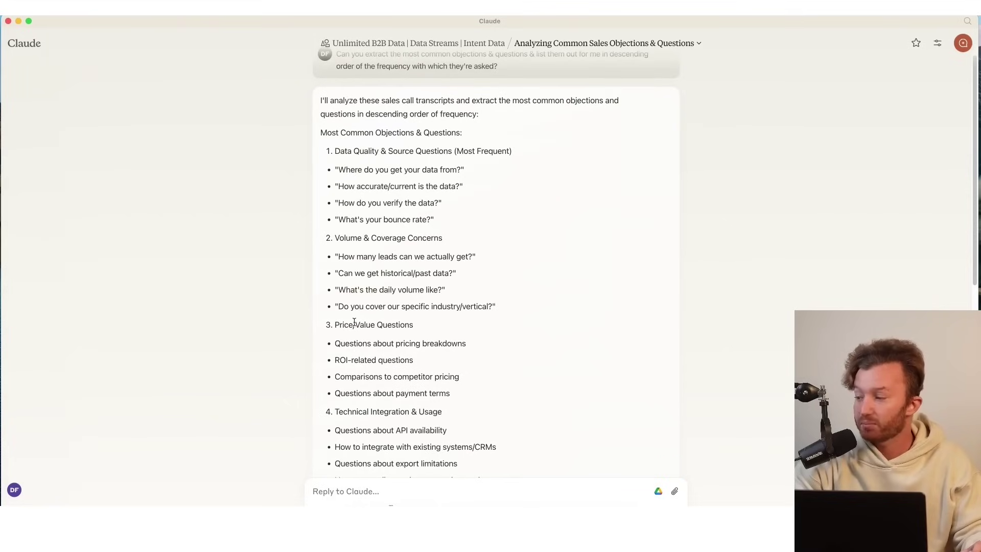
triple_click(350, 324)
left_click(258, 322)
Scroll further down and highlight the Support & Implementation category
scroll(327, 332, "down", 4)
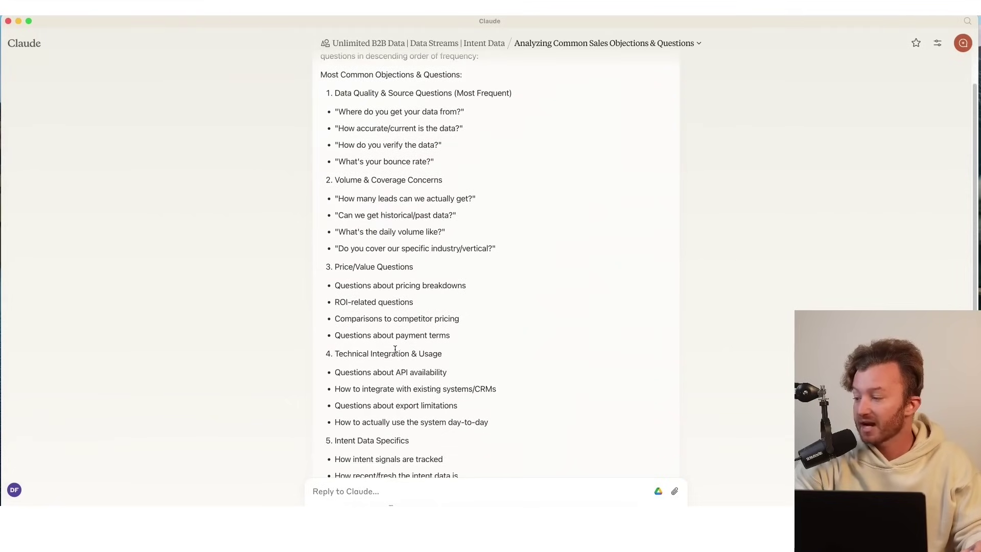
scroll(389, 341, "down", 8)
scroll(390, 348, "down", 7)
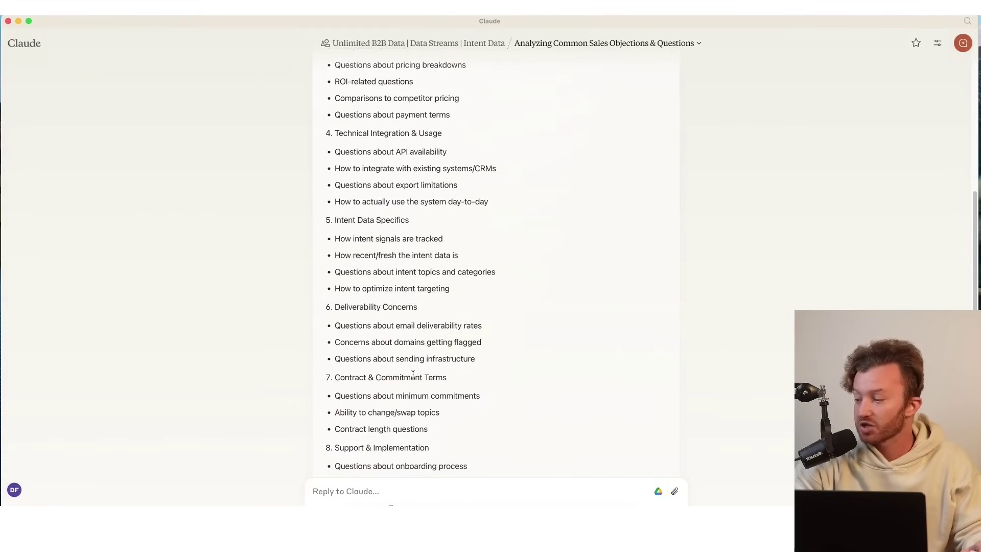
scroll(413, 375, "down", 4)
triple_click(415, 381)
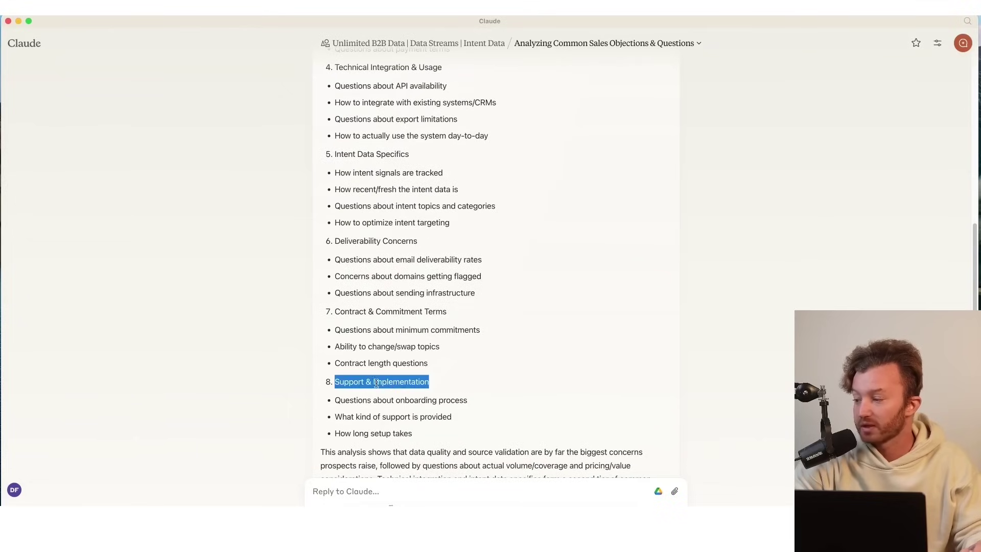
left_click(348, 381)
scroll(368, 399, "up", 1)
scroll(368, 398, "up", 20)
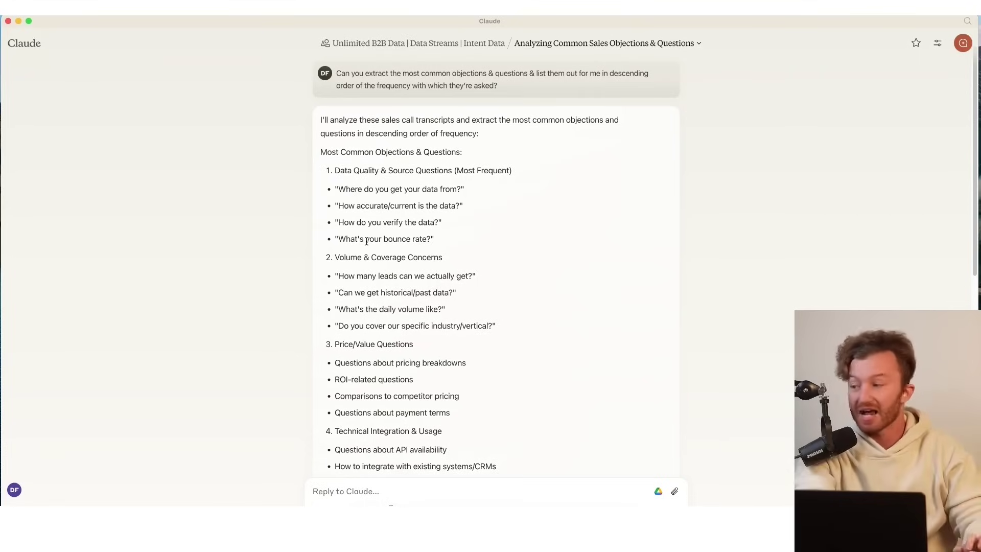
triple_click(473, 83)
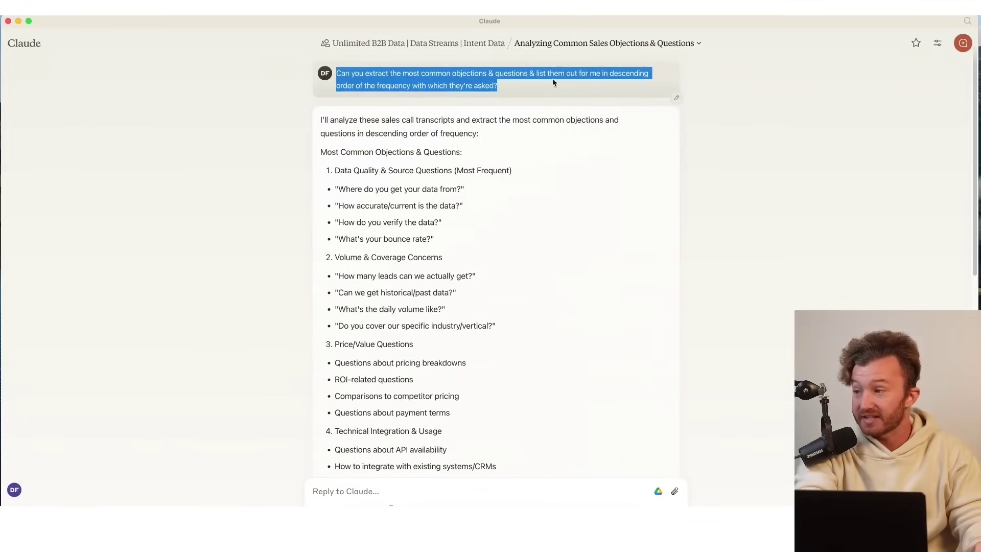
left_click(504, 75)
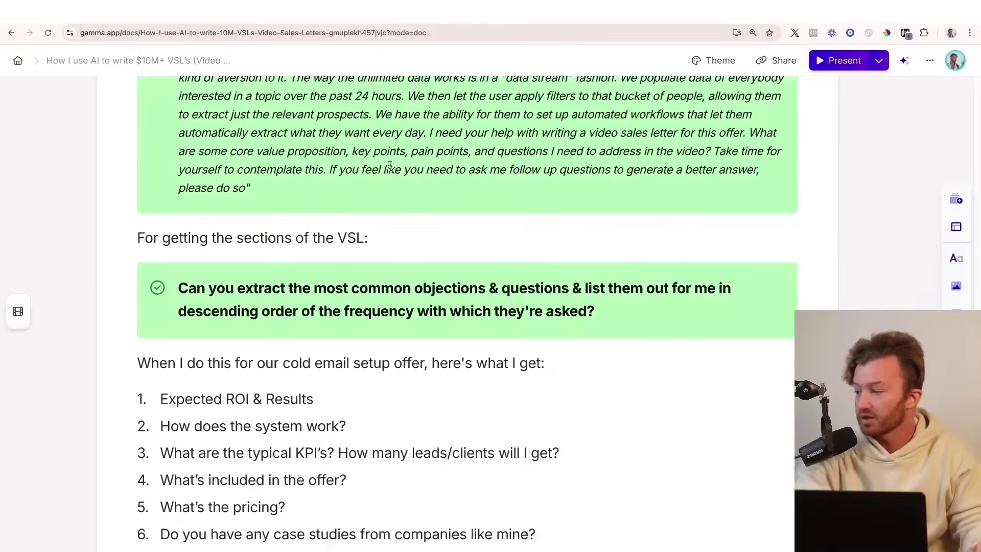
Highlight the cold email results intro line and objections 1 (Expected ROI & Results) and 3
scroll(322, 243, "down", 2)
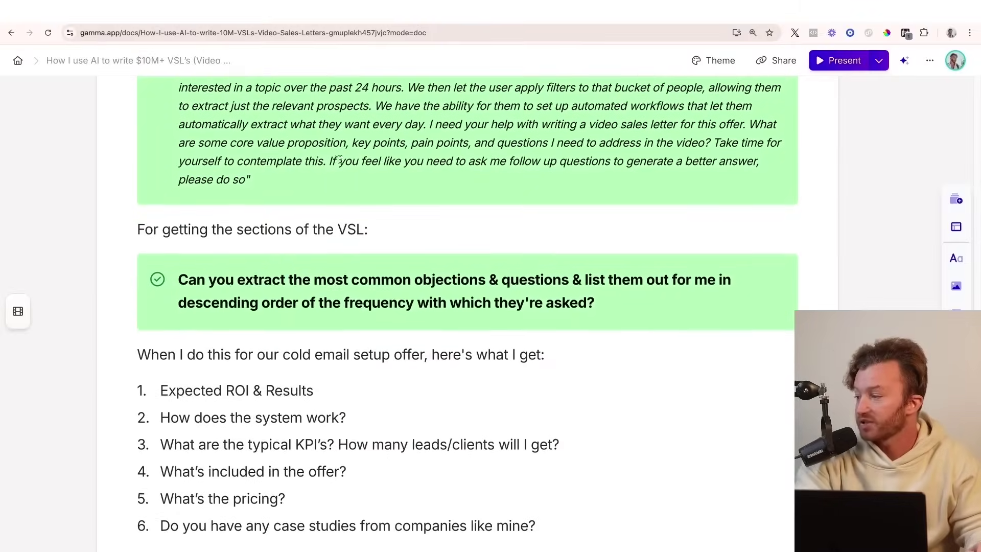
scroll(322, 243, "down", 2)
triple_click(351, 287)
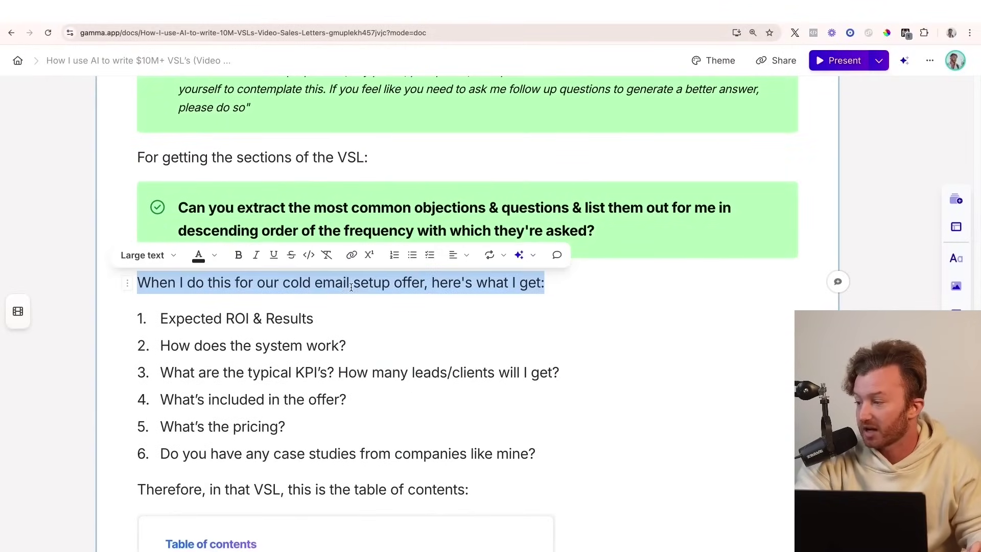
left_click(341, 284)
left_click(337, 328)
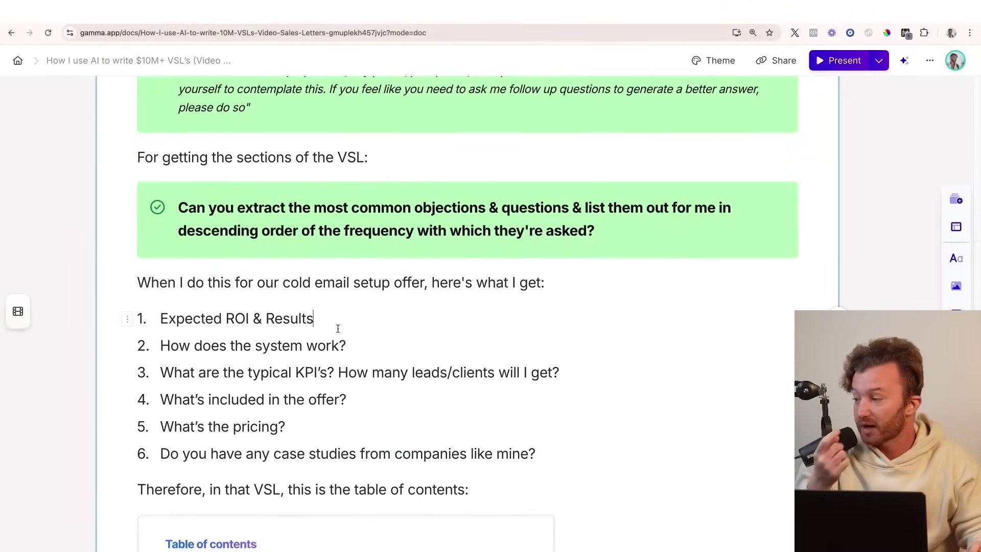
double_click(340, 370)
left_click(423, 370)
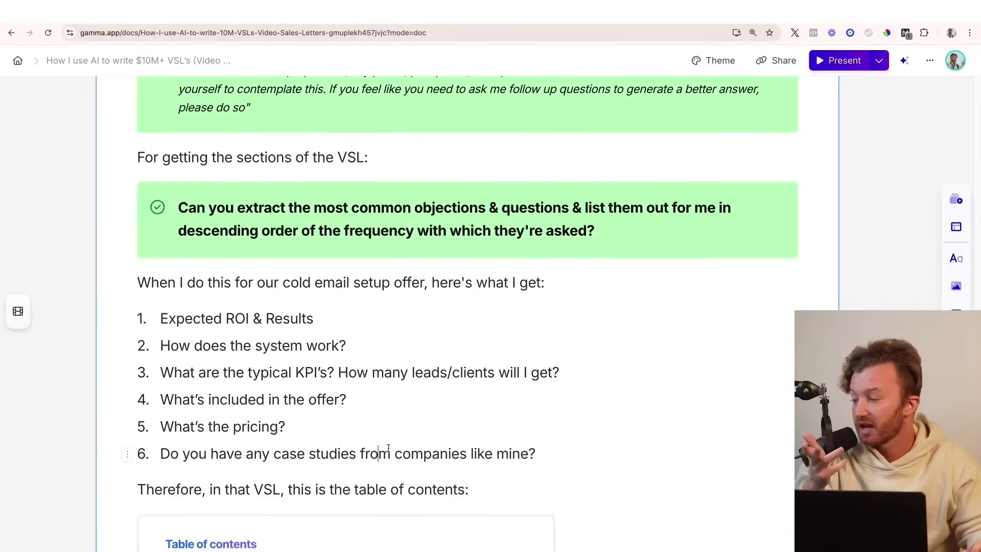
Select all six objections, then move on to the VSL table of contents
scroll(394, 445, "down", 2)
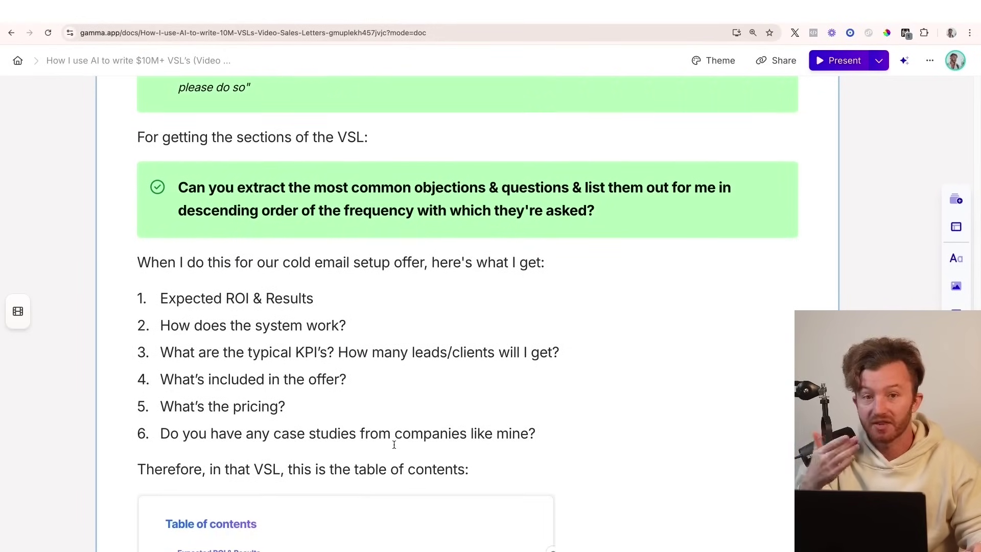
scroll(394, 446, "down", 4)
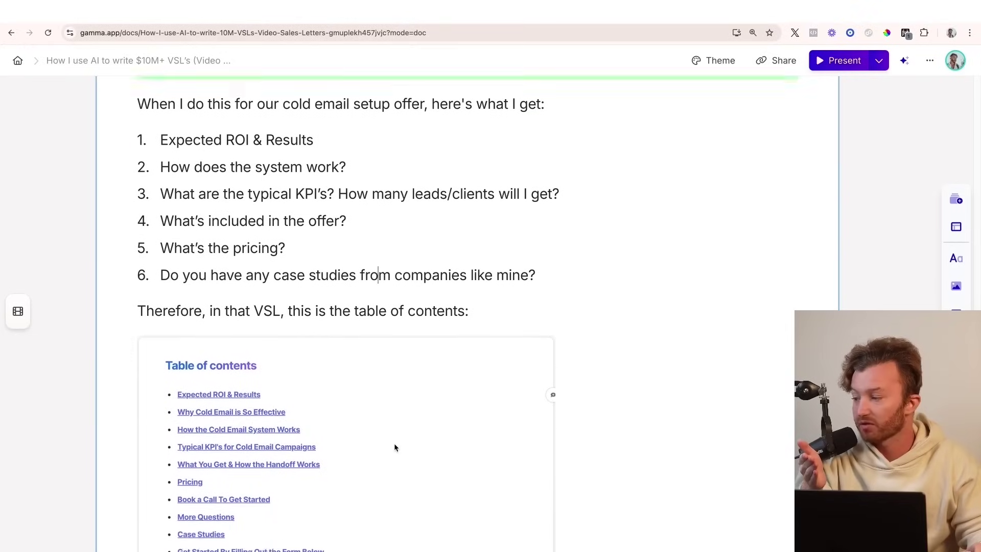
scroll(245, 286, "up", 1)
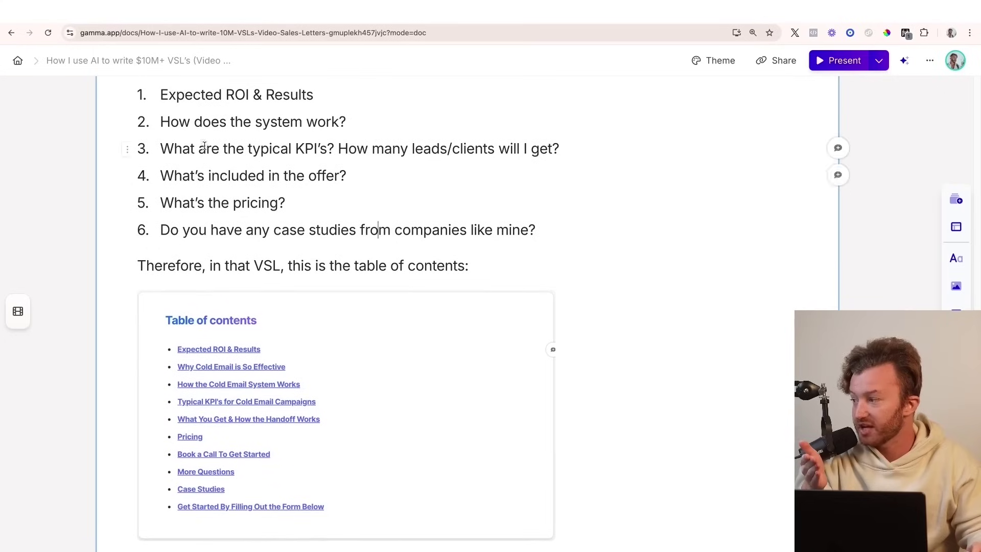
left_click_drag(159, 94, 539, 230)
left_click(465, 269)
scroll(240, 409, "down", 1)
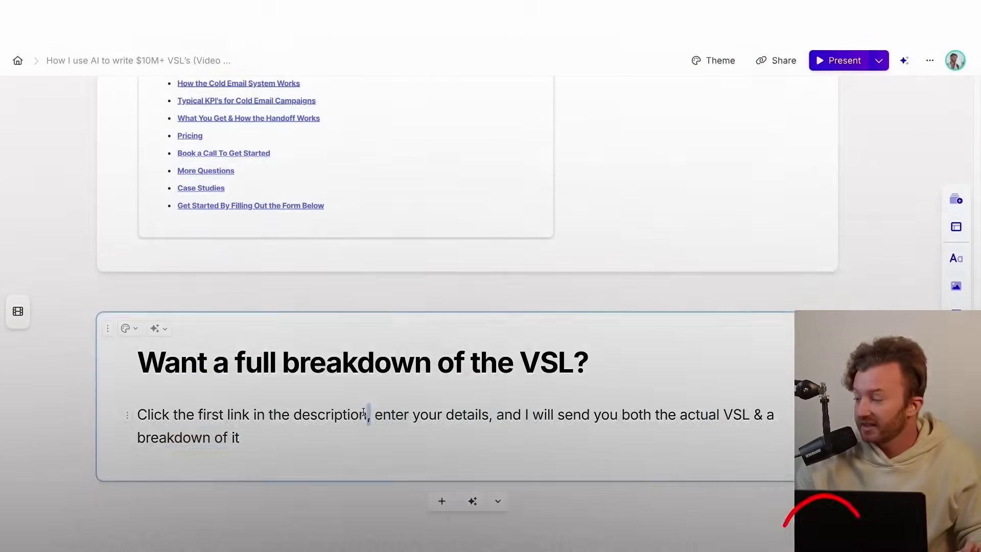
triple_click(366, 412)
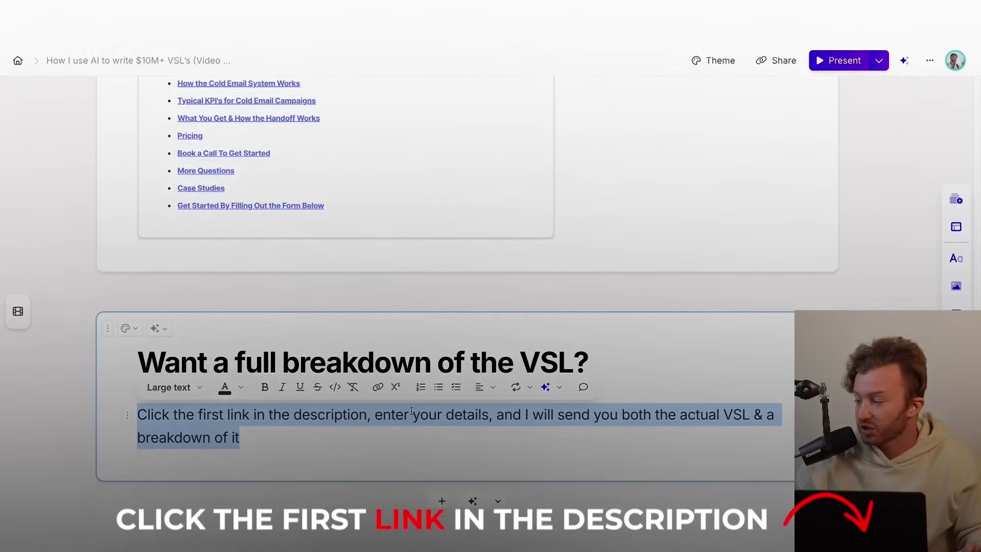
left_click(412, 412)
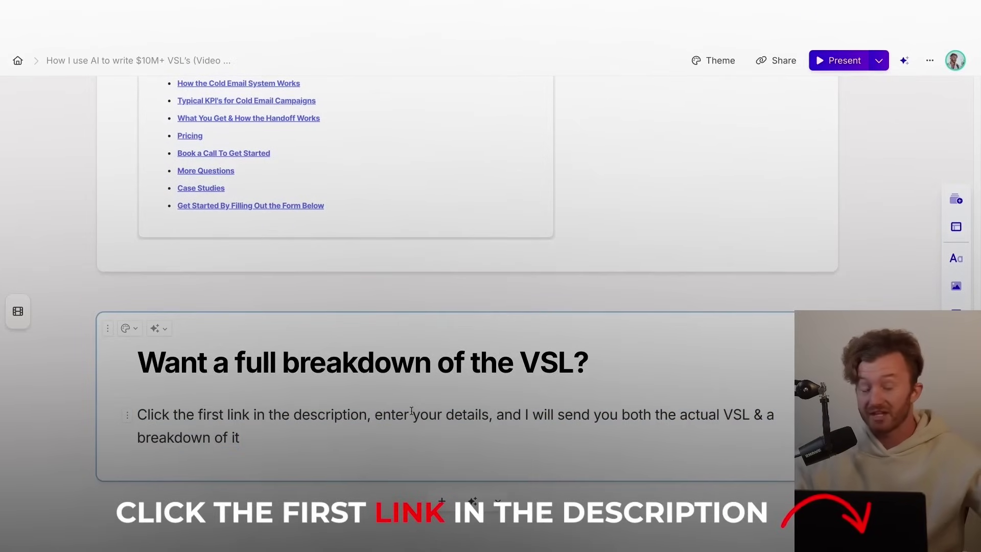